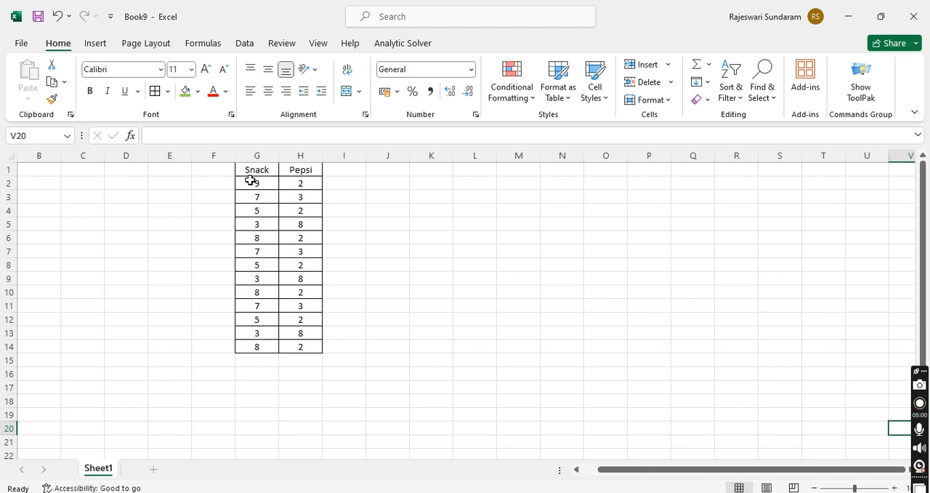
# Step: Highlight the values greater than 5.5 in G2:H14 with Green Fill with Dark Green Text
pyautogui.moveTo(276, 184); pyautogui.dragTo(306, 347)
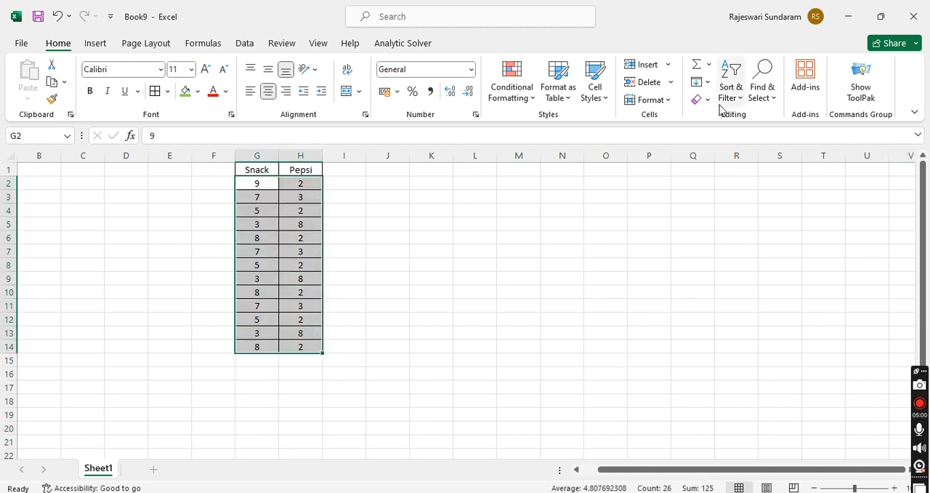
pyautogui.click(534, 102)
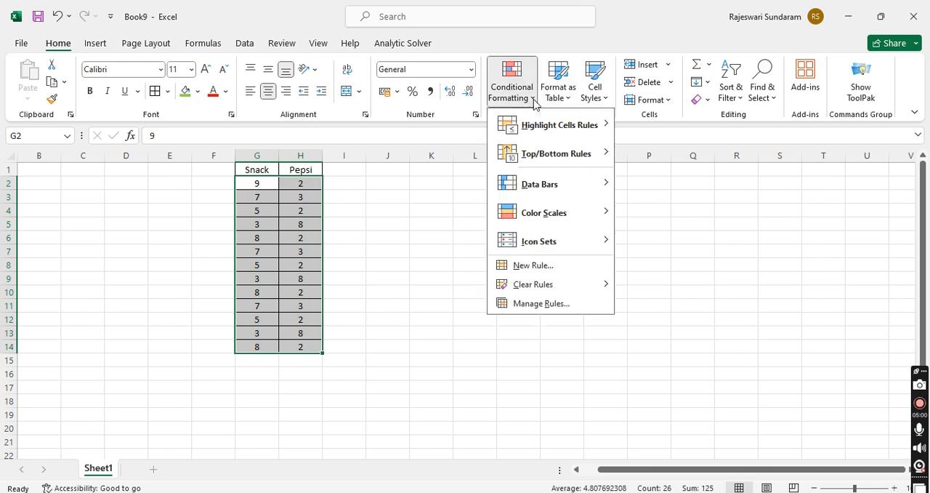
pyautogui.moveTo(536, 130)
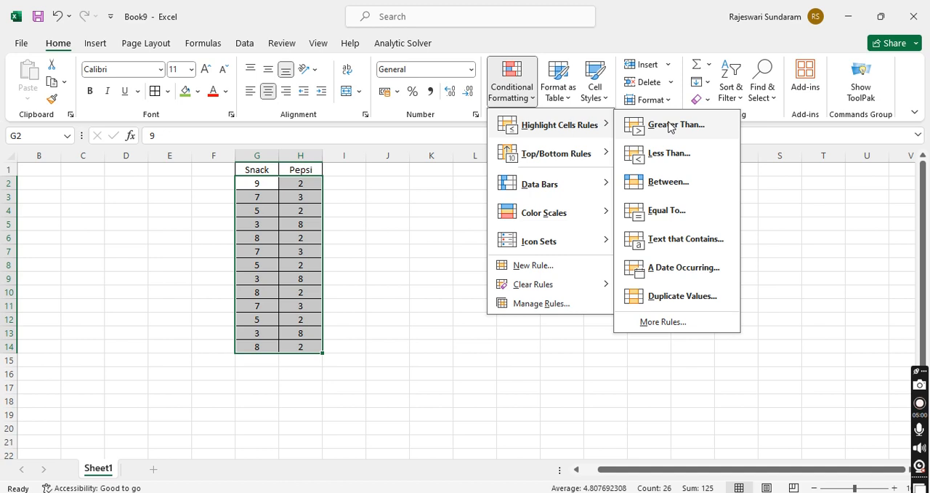
pyautogui.click(669, 126)
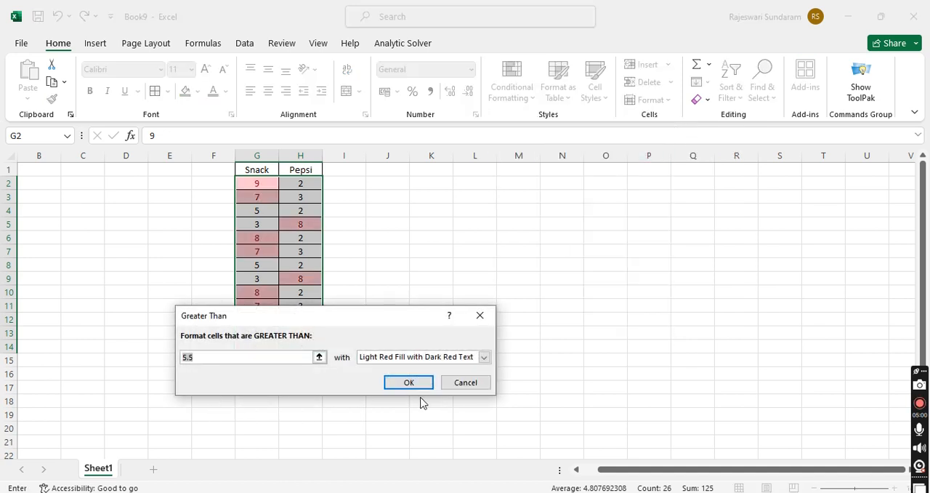
pyautogui.click(484, 357)
pyautogui.click(450, 387)
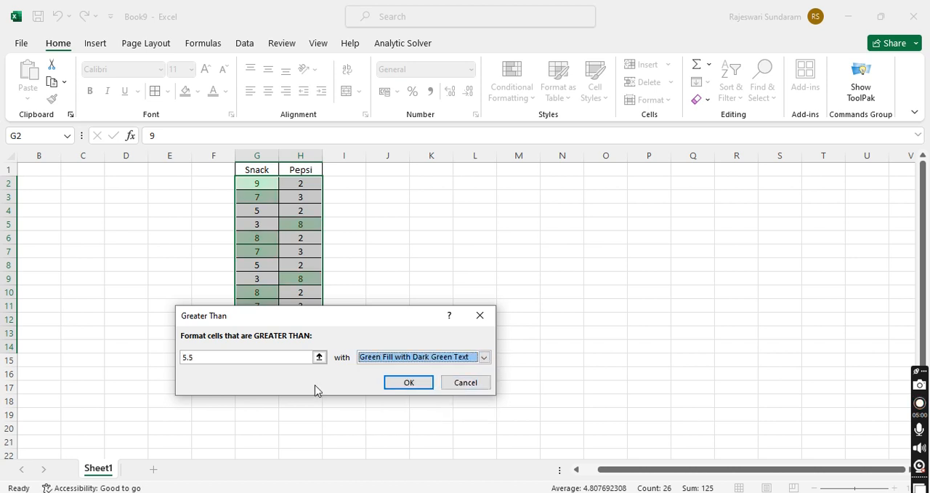
pyautogui.click(404, 380)
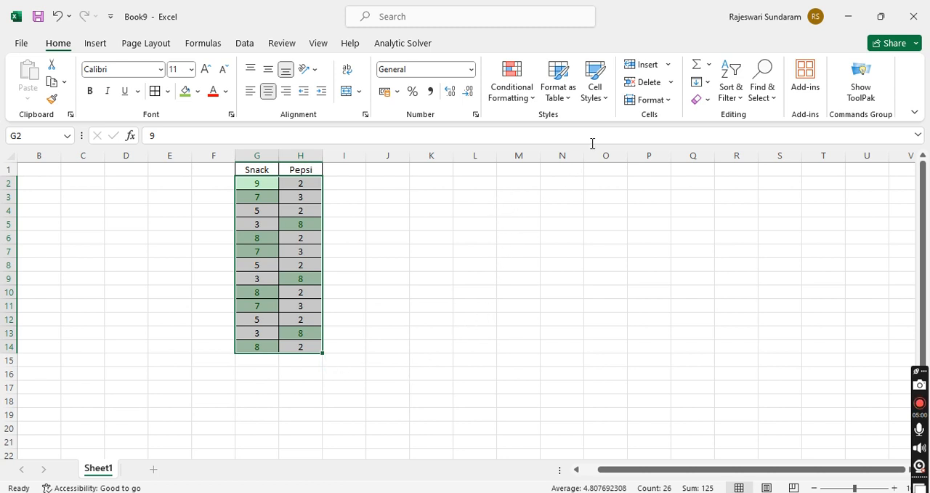
# Step: Clear the conditional formatting rules from the entire sheet
pyautogui.click(535, 88)
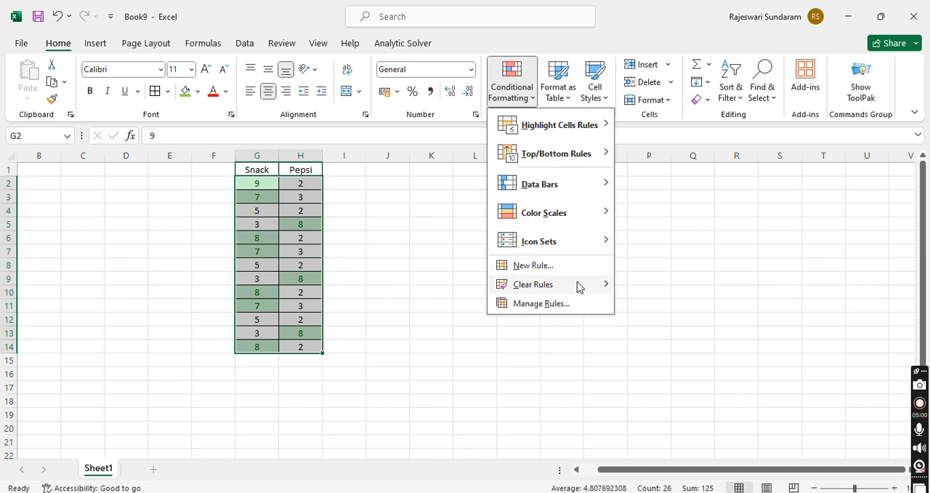
pyautogui.moveTo(579, 287)
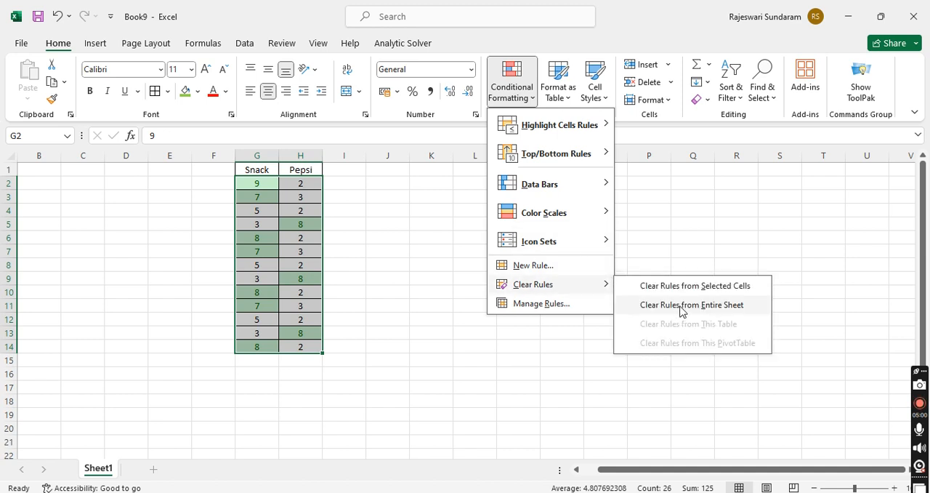
pyautogui.click(681, 305)
# Step: Highlight the values less than 5.5 in G2:H14 with Light Red Fill with Dark Red Text
pyautogui.click(515, 98)
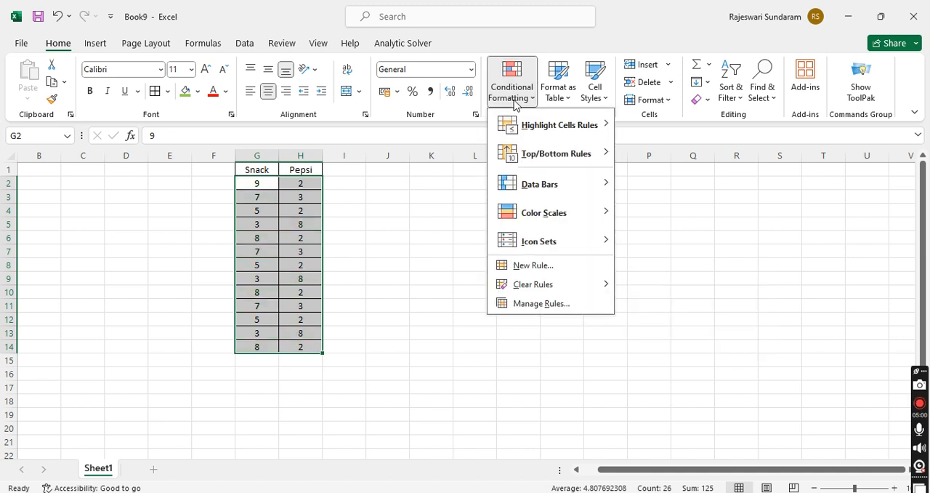
pyautogui.moveTo(528, 130)
pyautogui.click(654, 155)
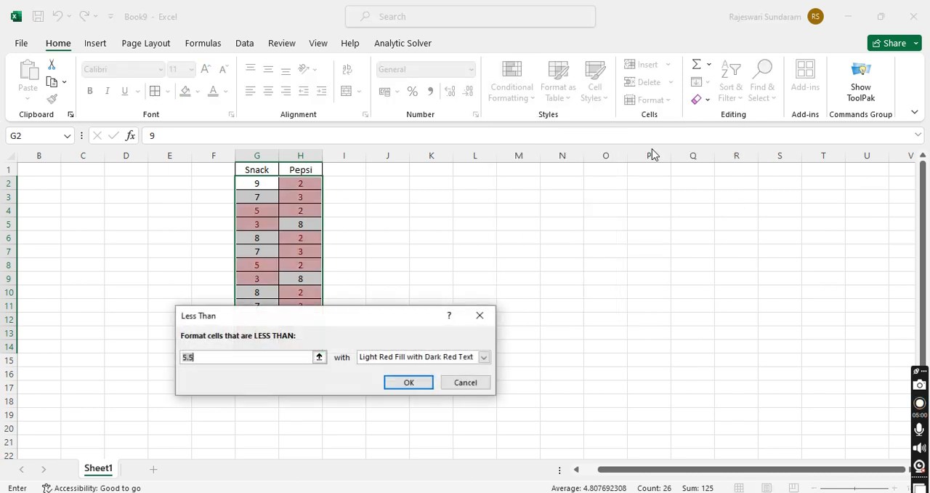
pyautogui.click(408, 384)
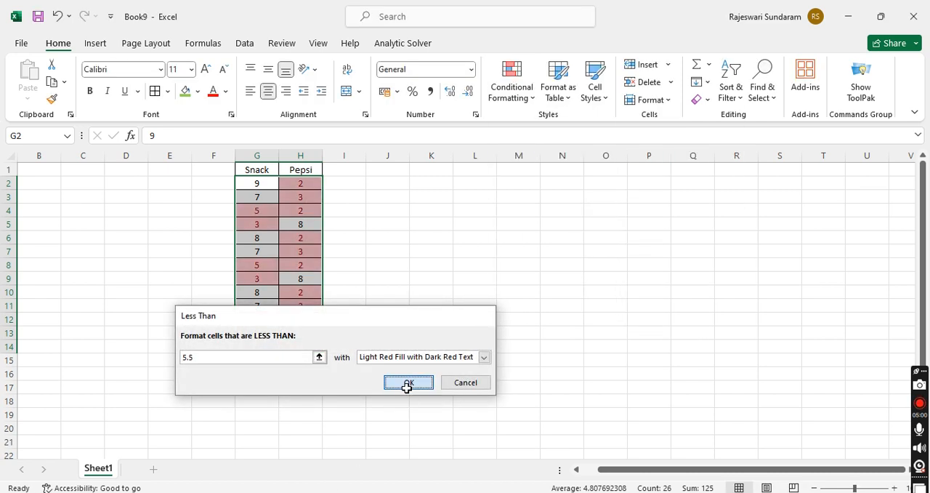
# Step: Clear the conditional formatting rules from the selected cells G2:H14
pyautogui.click(524, 93)
pyautogui.moveTo(574, 294)
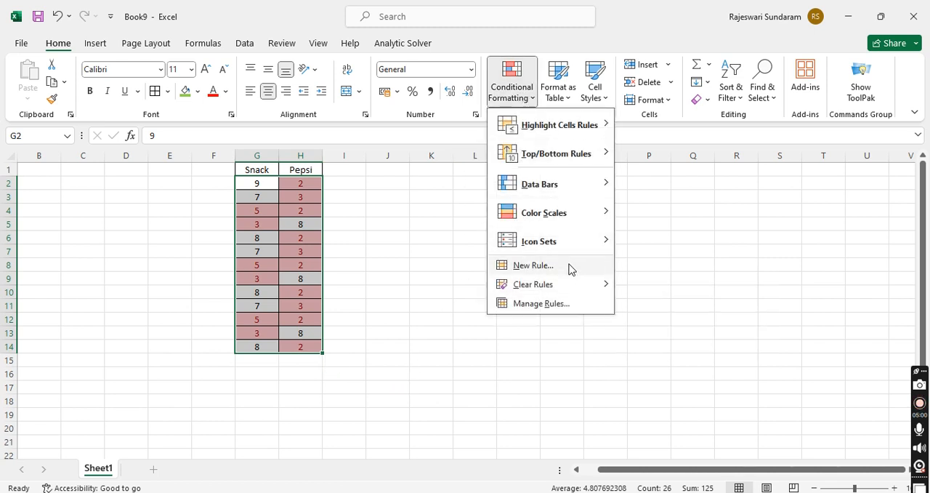
pyautogui.click(664, 286)
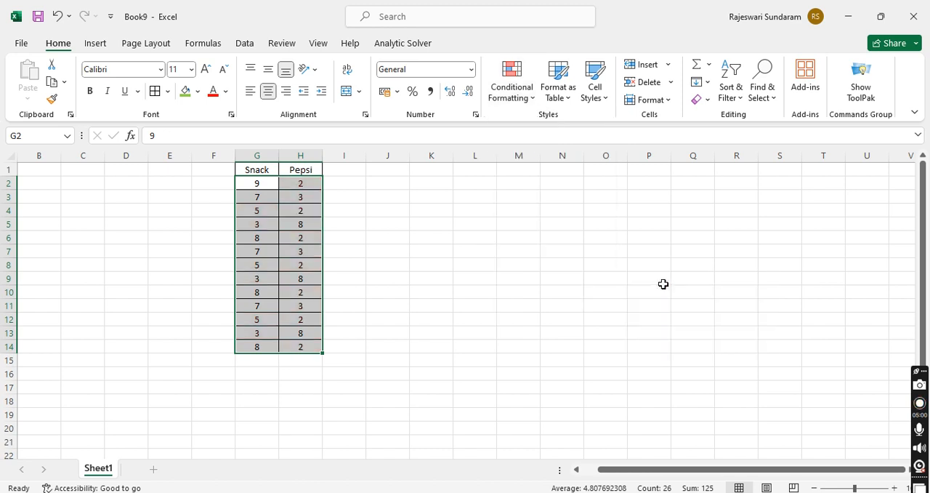
pyautogui.click(514, 95)
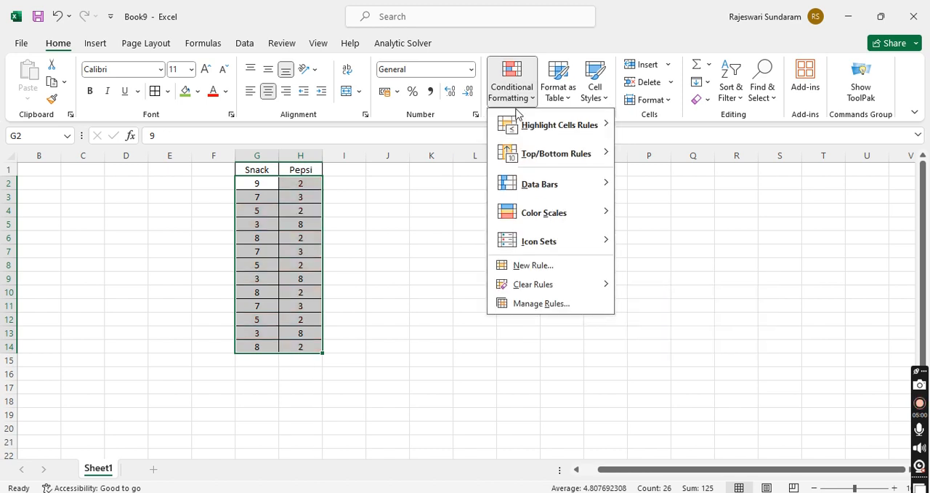
pyautogui.moveTo(523, 127)
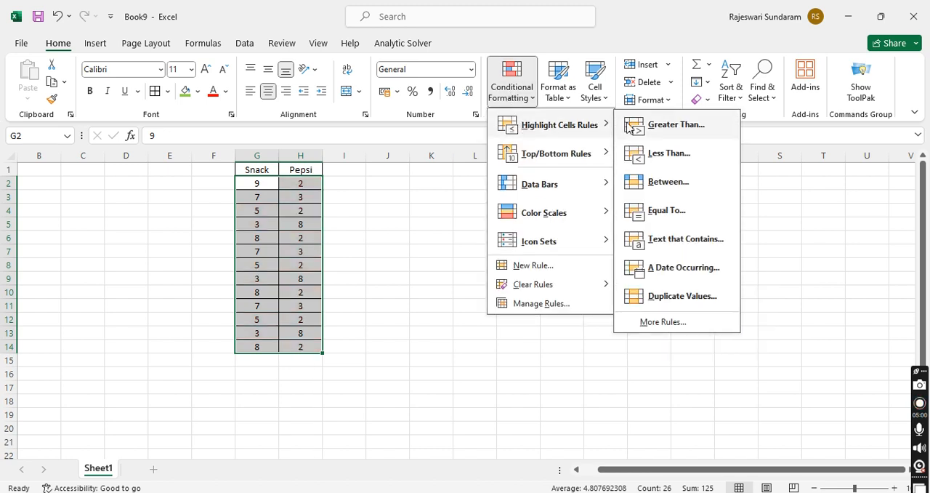
pyautogui.click(690, 234)
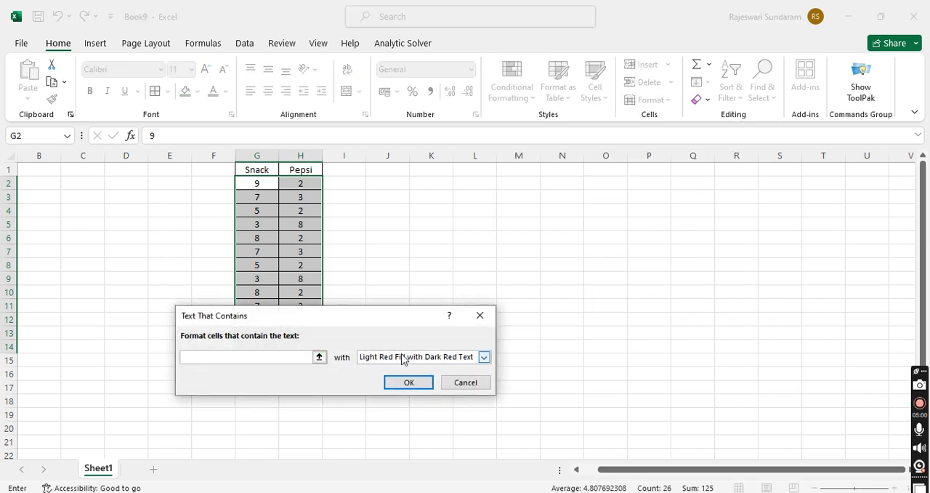
pyautogui.press('Escape')
# Step: Add a Text That Contains rule to G1:H14 that formats "Snack" with Light Red Fill with Dark Red Text
pyautogui.moveTo(263, 166); pyautogui.dragTo(309, 347)
pyautogui.click(519, 98)
pyautogui.moveTo(574, 127)
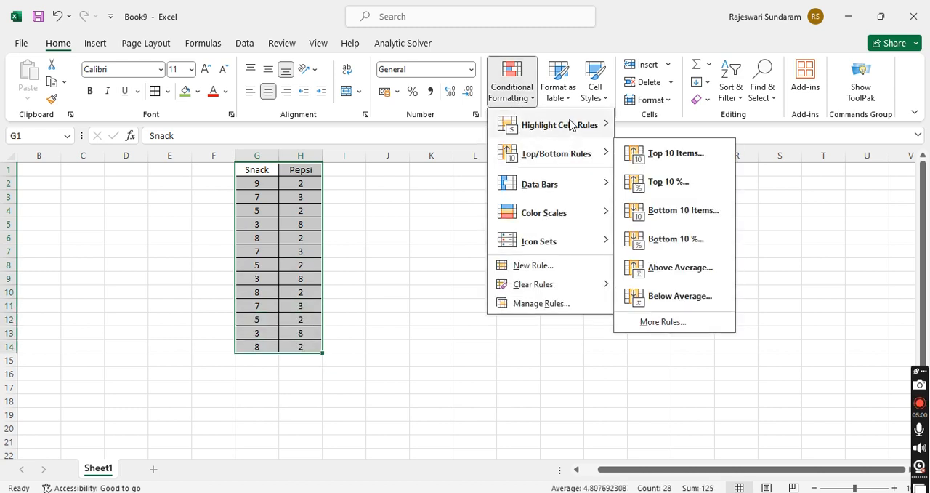
pyautogui.click(719, 244)
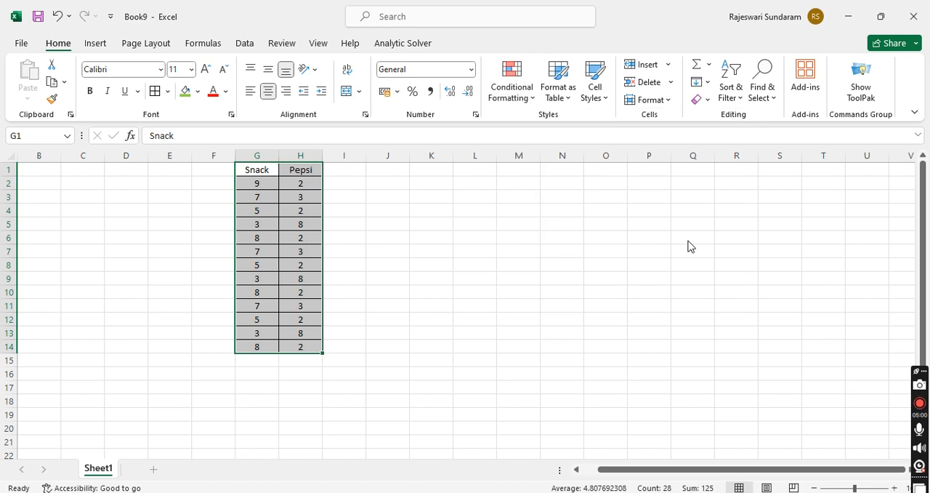
pyautogui.click(397, 380)
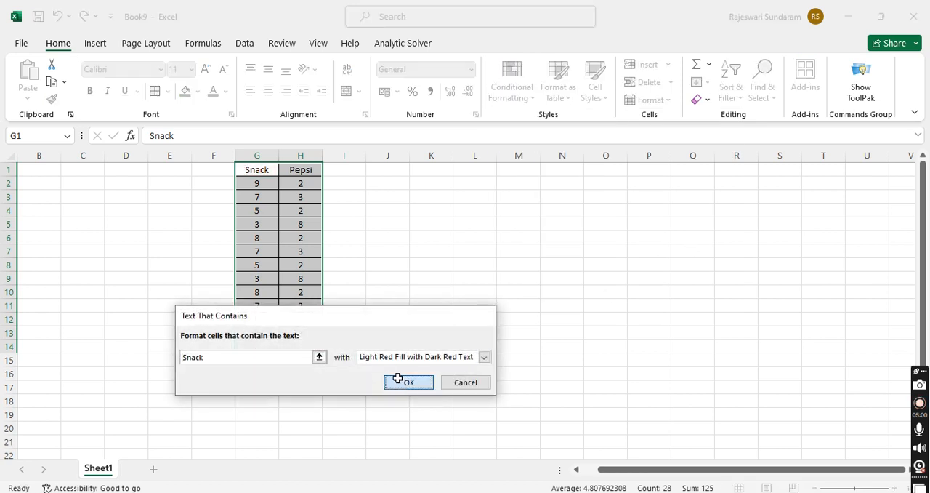
# Step: Add a Text That Contains rule to columns G and H that formats "pepsi" with Light Red Fill with Dark Red Text
pyautogui.click(301, 169)
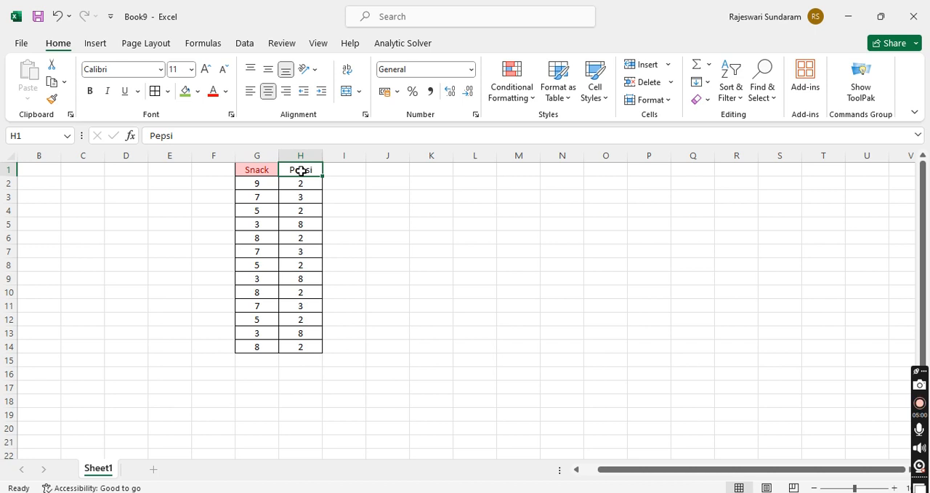
pyautogui.moveTo(266, 155); pyautogui.dragTo(305, 152)
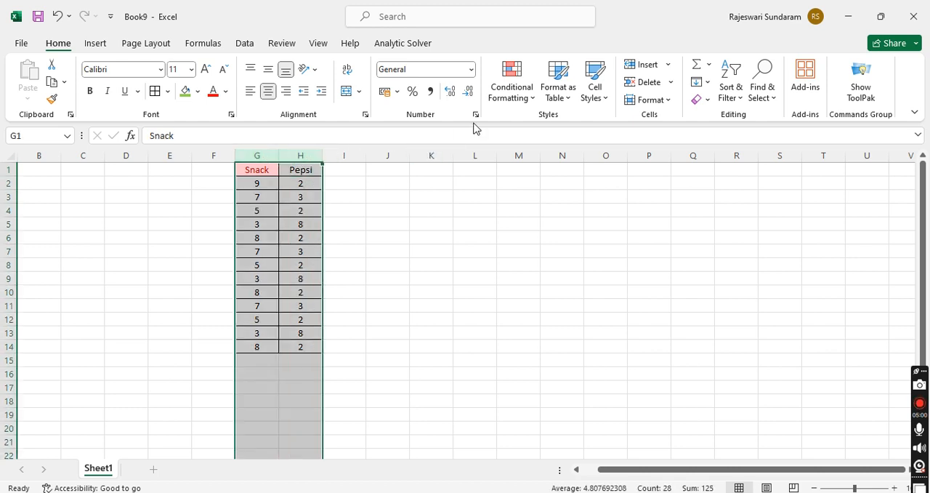
pyautogui.click(498, 98)
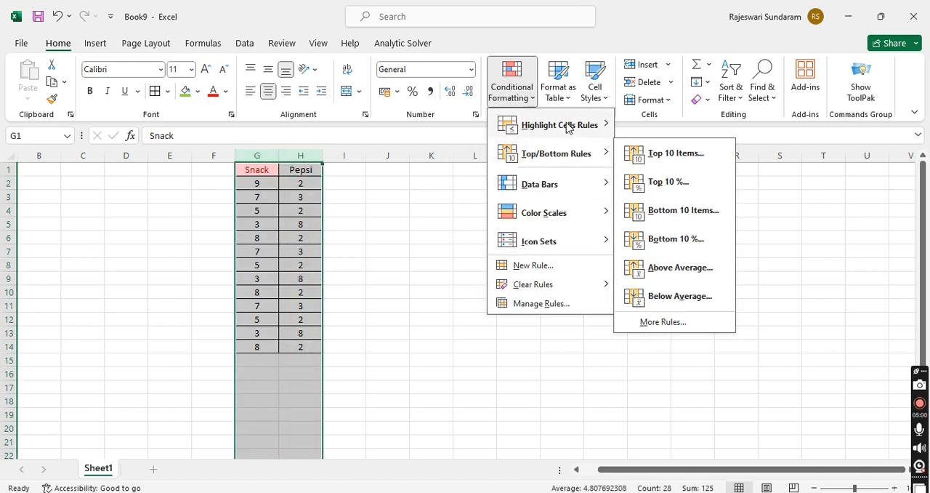
pyautogui.moveTo(568, 127)
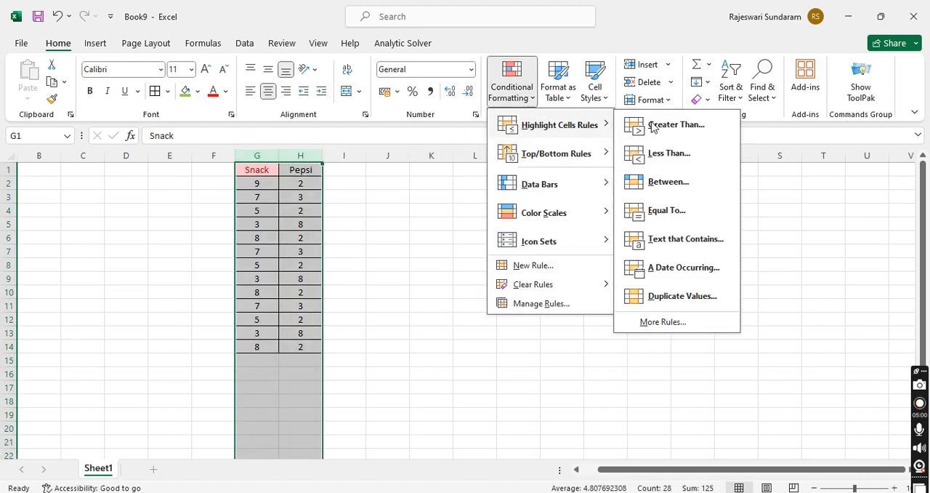
pyautogui.click(694, 242)
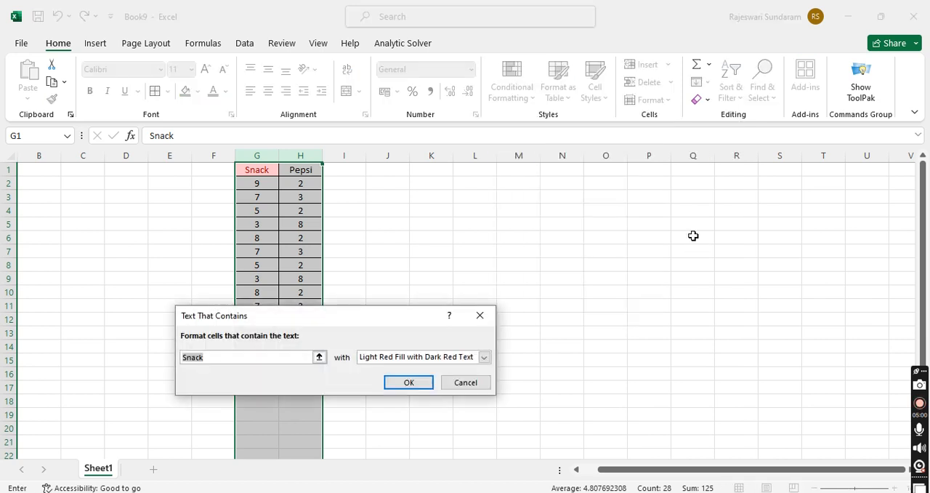
pyautogui.click(319, 357)
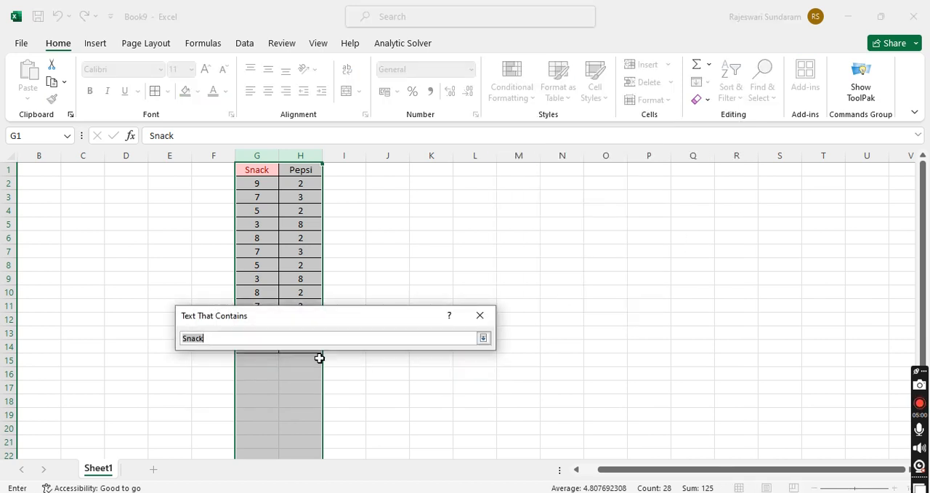
pyautogui.click(202, 341)
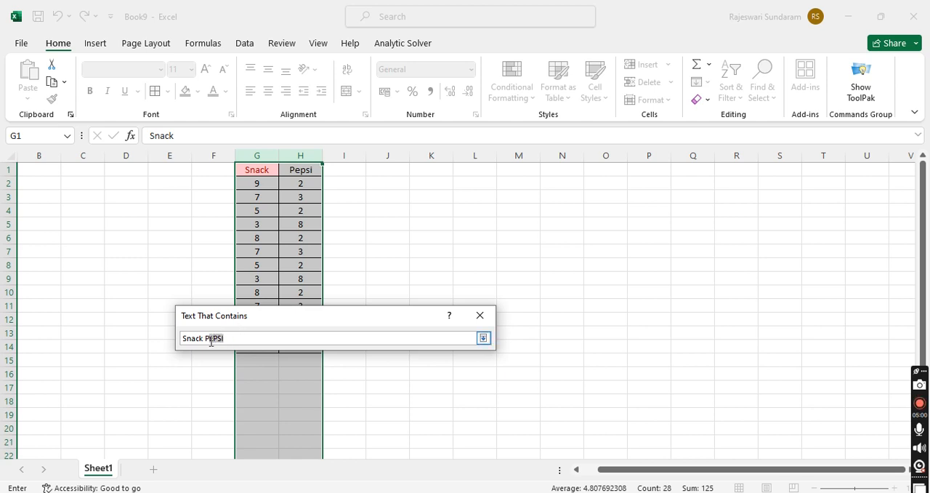
pyautogui.moveTo(200, 339); pyautogui.dragTo(184, 342)
pyautogui.write('p')
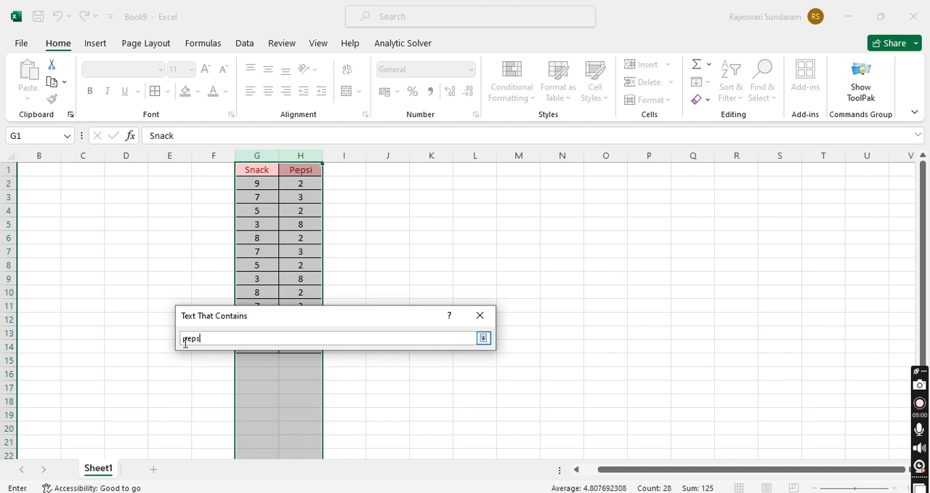
pyautogui.press('Return')
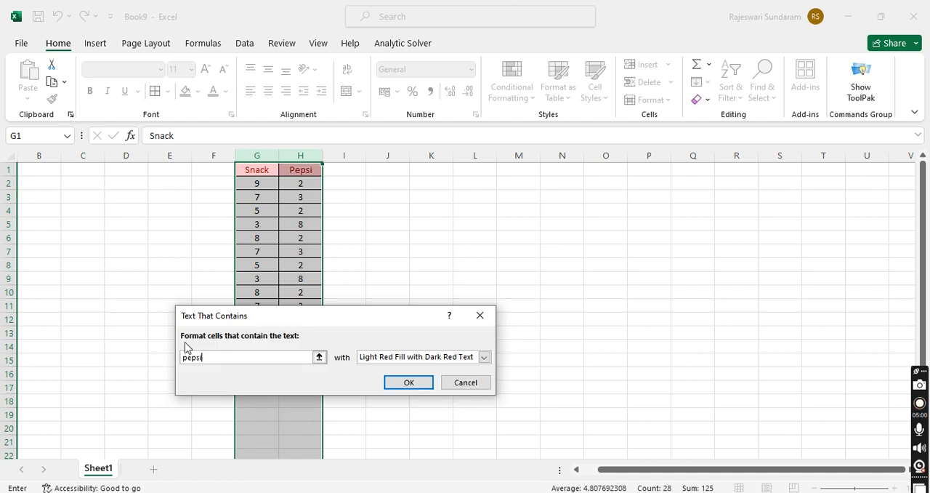
pyautogui.click(401, 390)
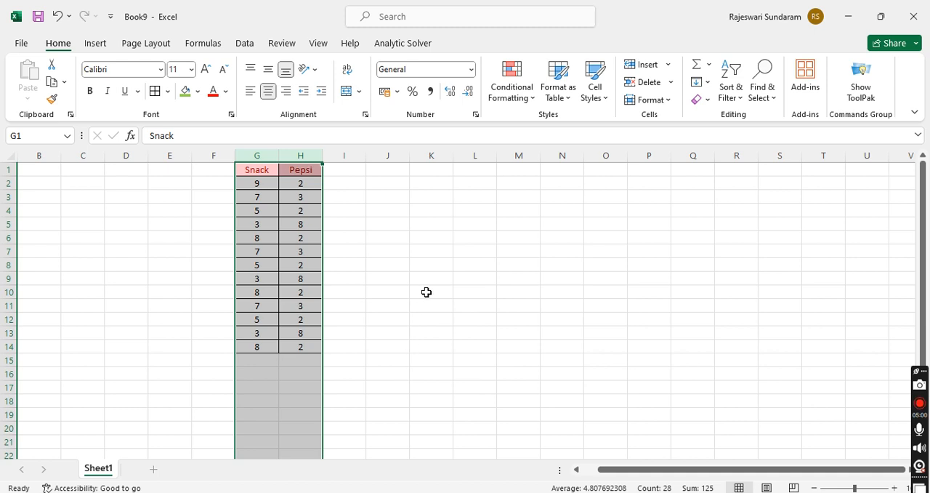
pyautogui.click(430, 307)
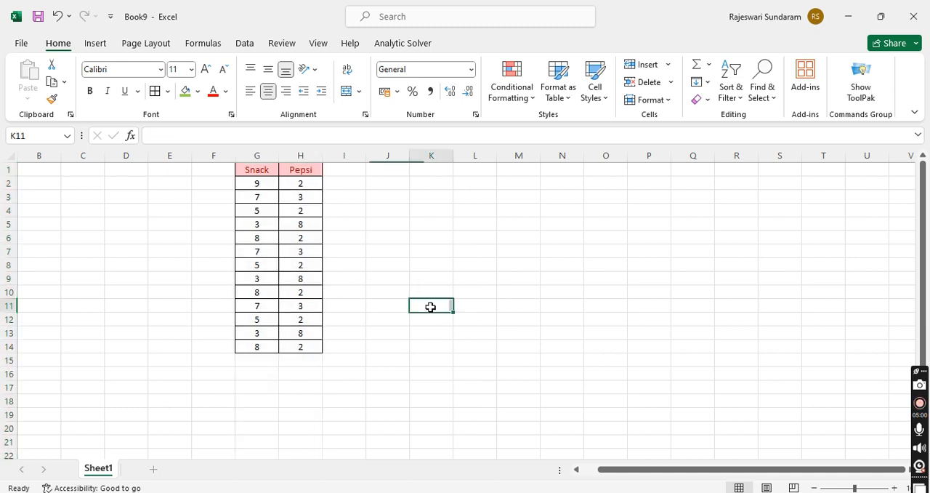
# Step: Highlight the top 10 items in columns G and H with Light Red Fill with Dark Red Text
pyautogui.click(257, 158)
pyautogui.moveTo(257, 158); pyautogui.dragTo(318, 155)
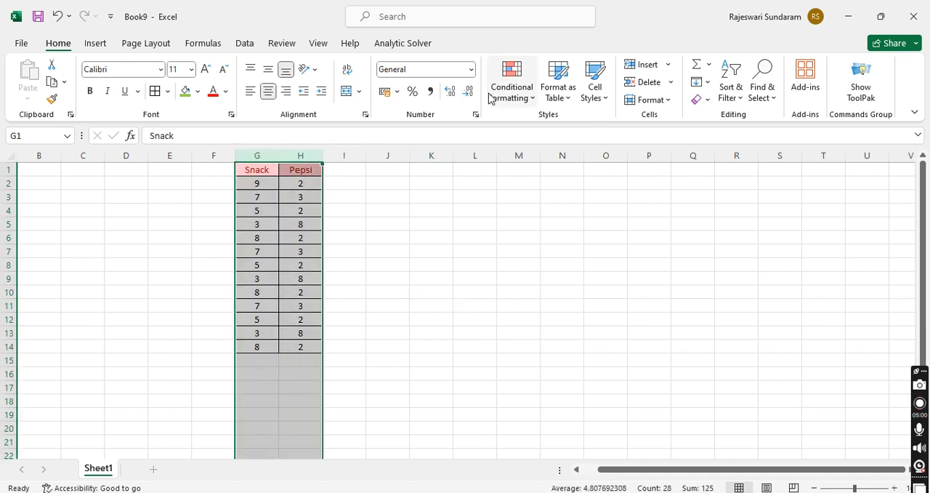
pyautogui.click(507, 96)
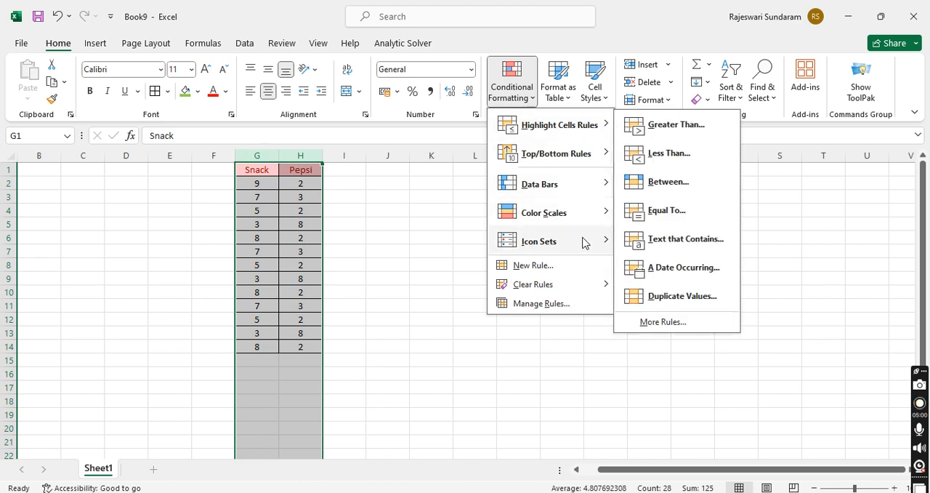
pyautogui.moveTo(596, 154)
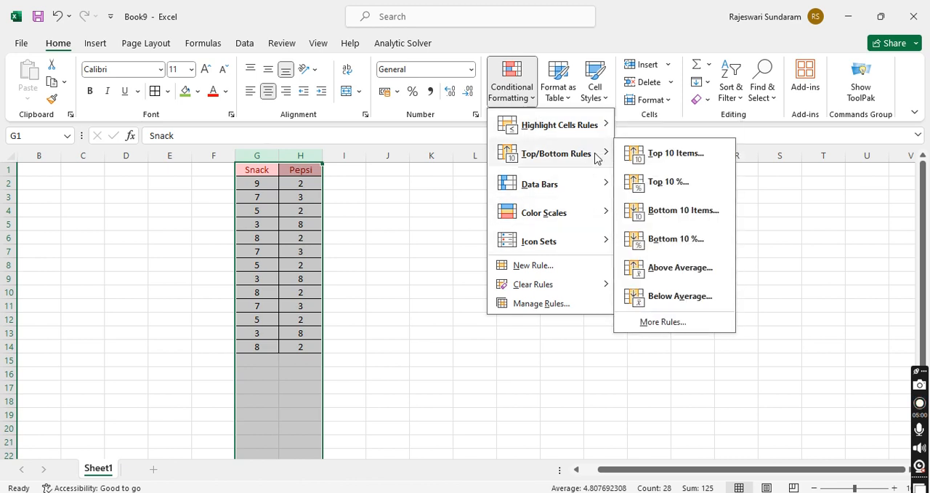
pyautogui.click(665, 151)
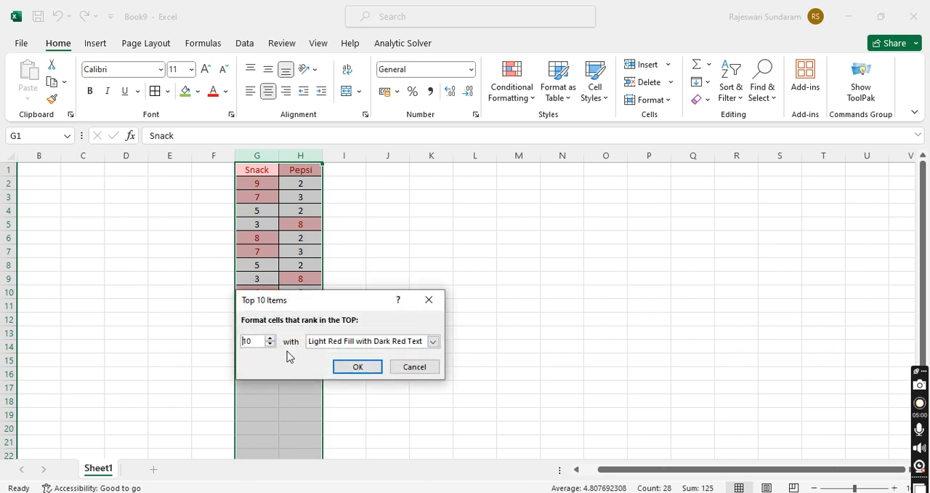
pyautogui.click(357, 367)
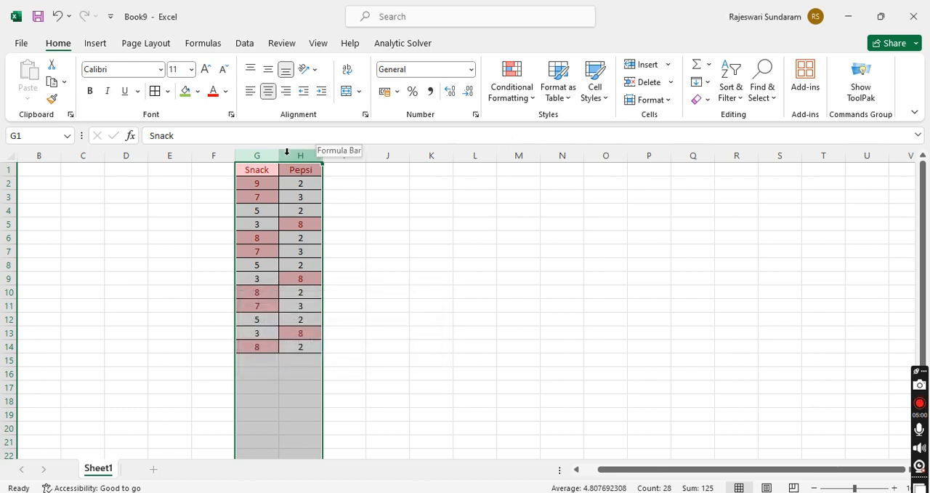
pyautogui.click(528, 93)
pyautogui.moveTo(567, 128)
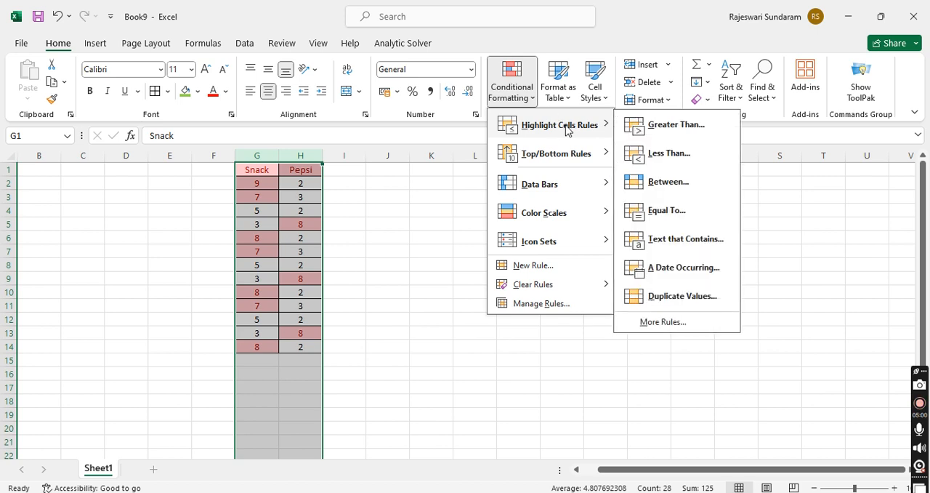
pyautogui.click(667, 154)
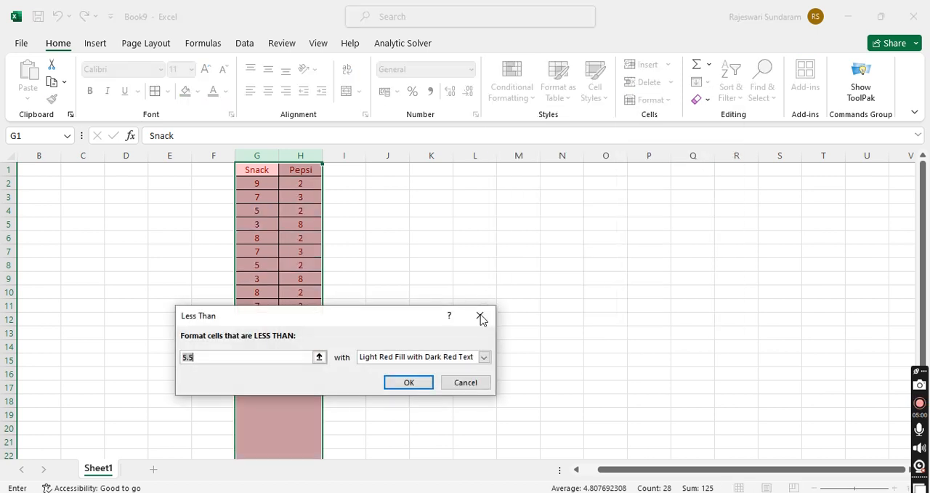
pyautogui.click(480, 317)
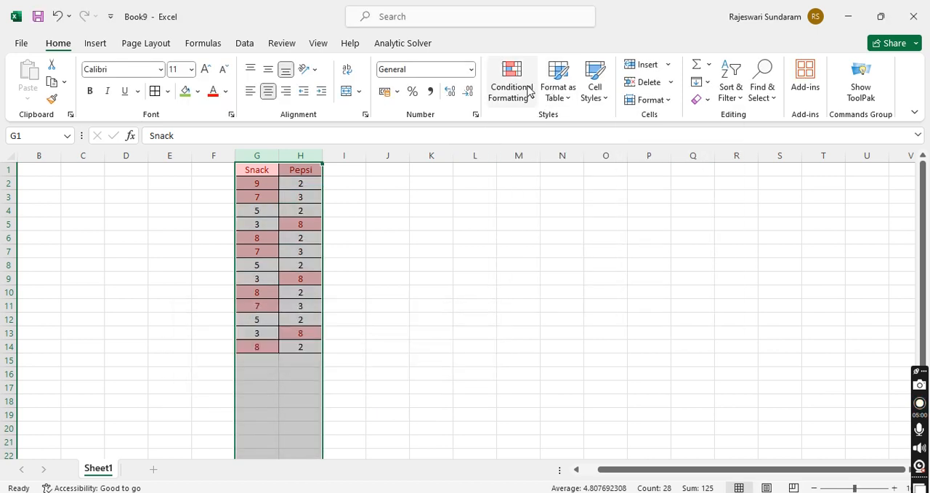
# Step: Clear the conditional formatting rules from the entire sheet
pyautogui.click(525, 92)
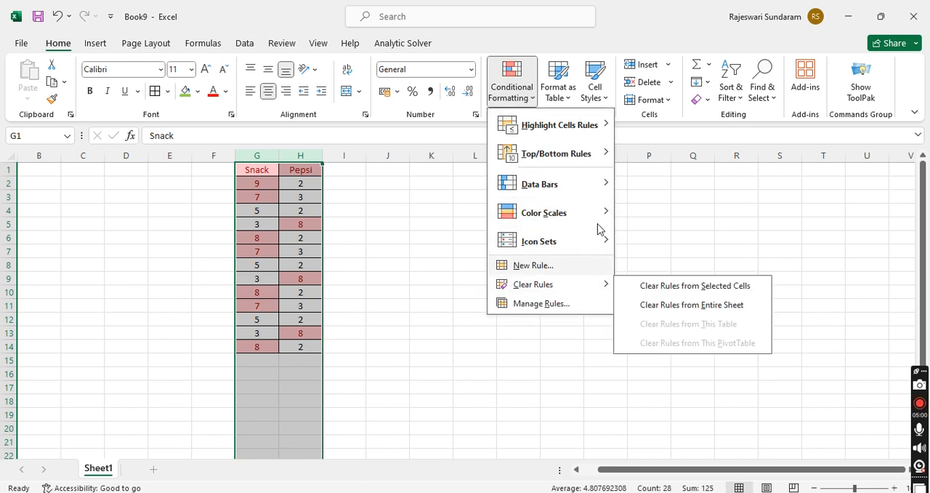
pyautogui.moveTo(580, 294)
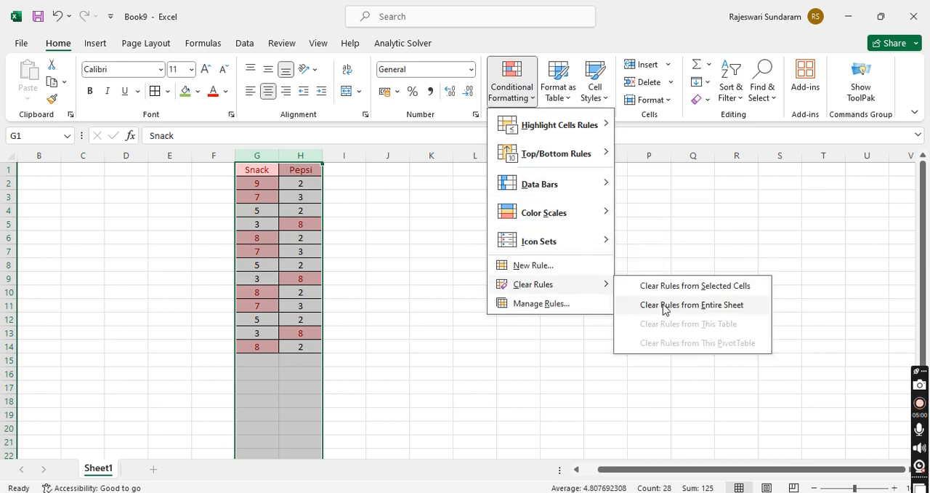
pyautogui.click(637, 304)
# Step: Create a new rule for columns G and H that formats all cells based on their values with an orange-to-yellow 2-Color Scale, Lowest to Highest Value
pyautogui.click(513, 80)
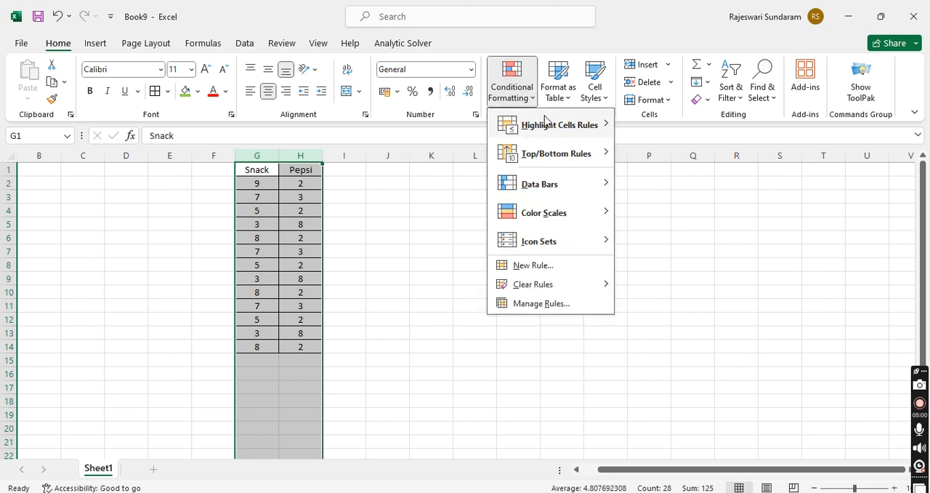
pyautogui.moveTo(552, 127)
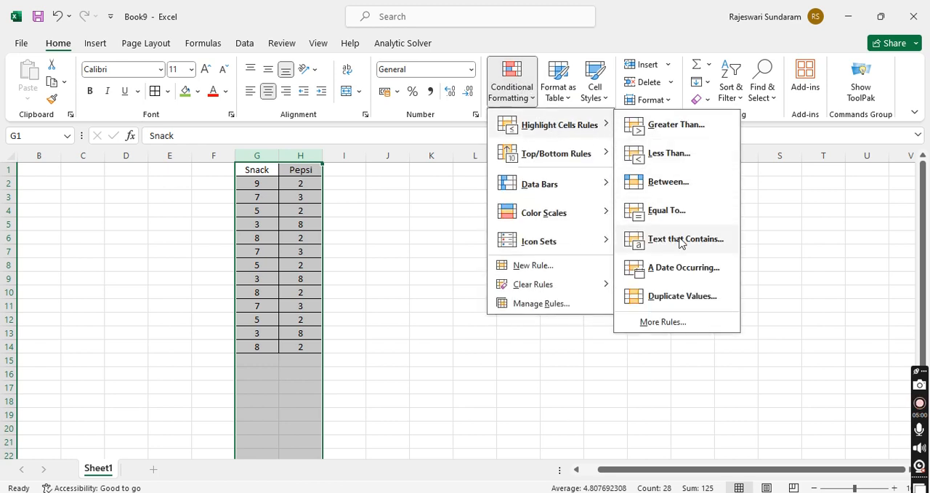
pyautogui.moveTo(573, 187)
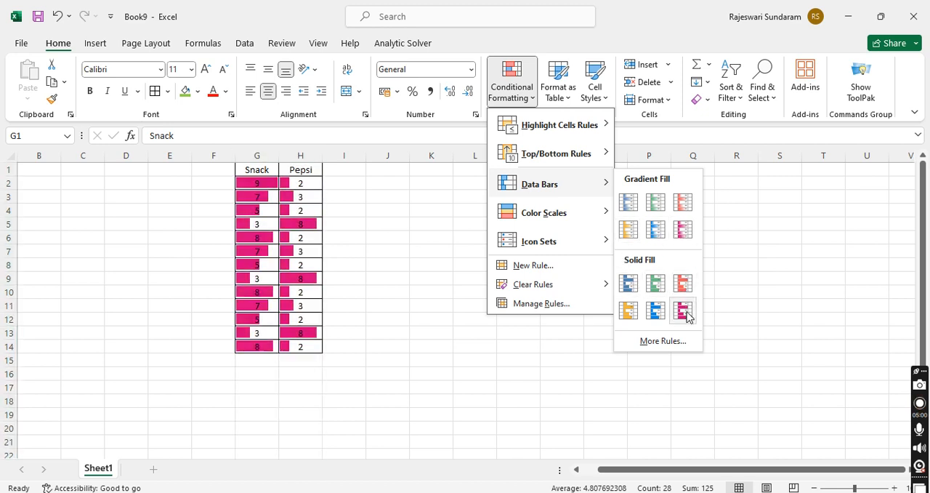
pyautogui.moveTo(594, 239)
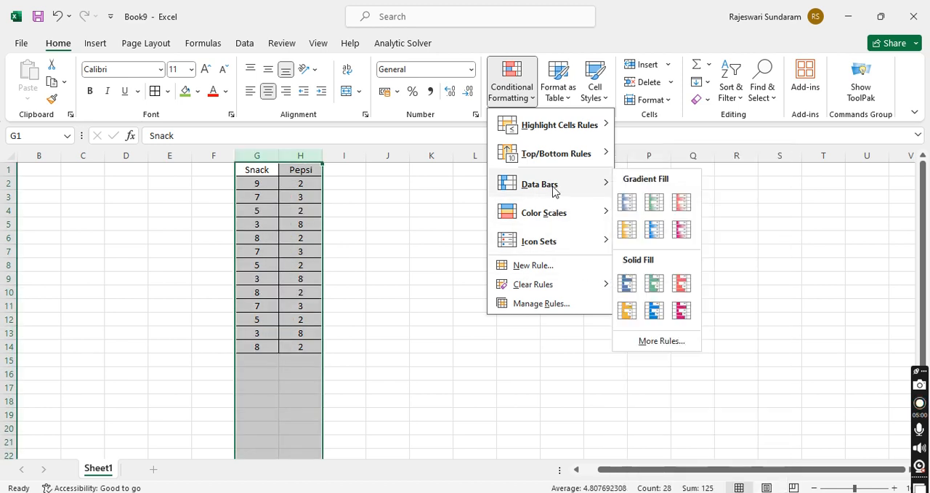
pyautogui.moveTo(613, 151)
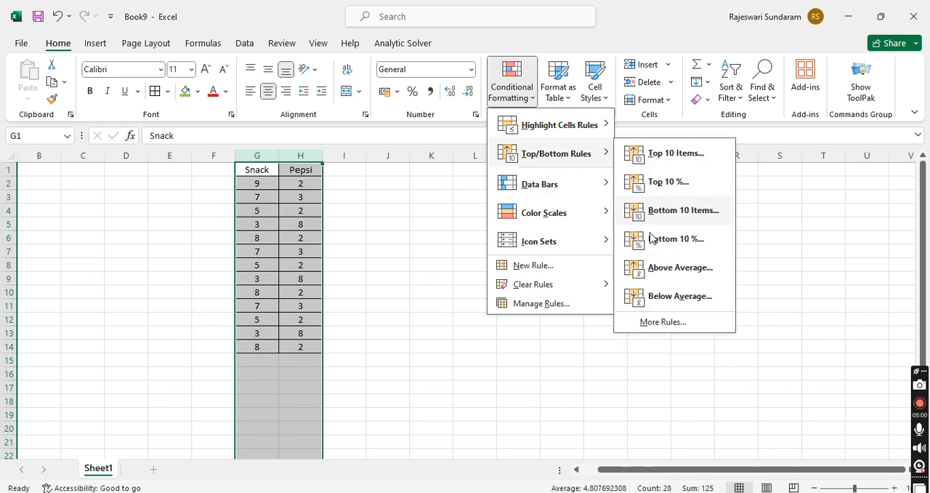
pyautogui.moveTo(546, 242)
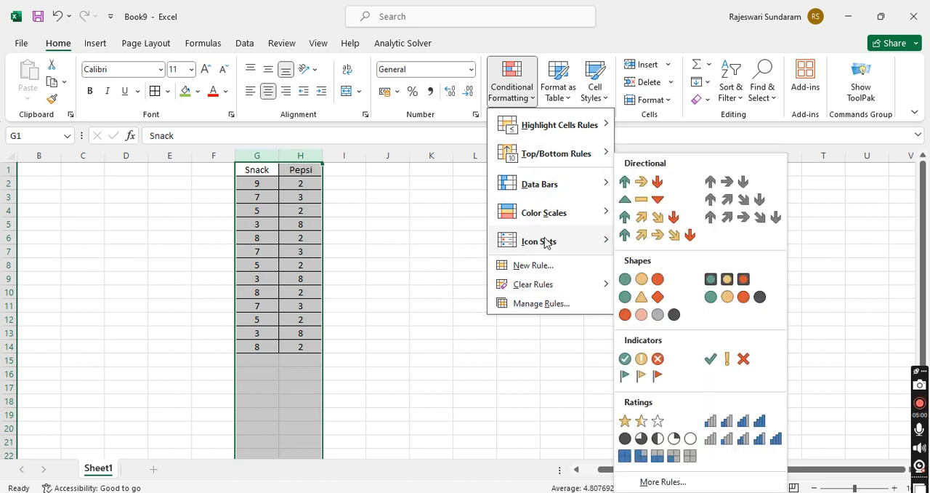
pyautogui.moveTo(595, 216)
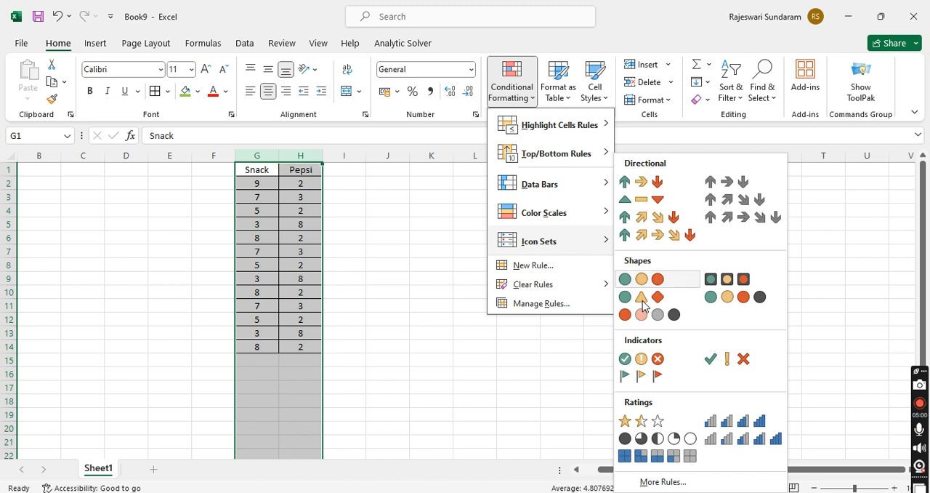
pyautogui.click(582, 271)
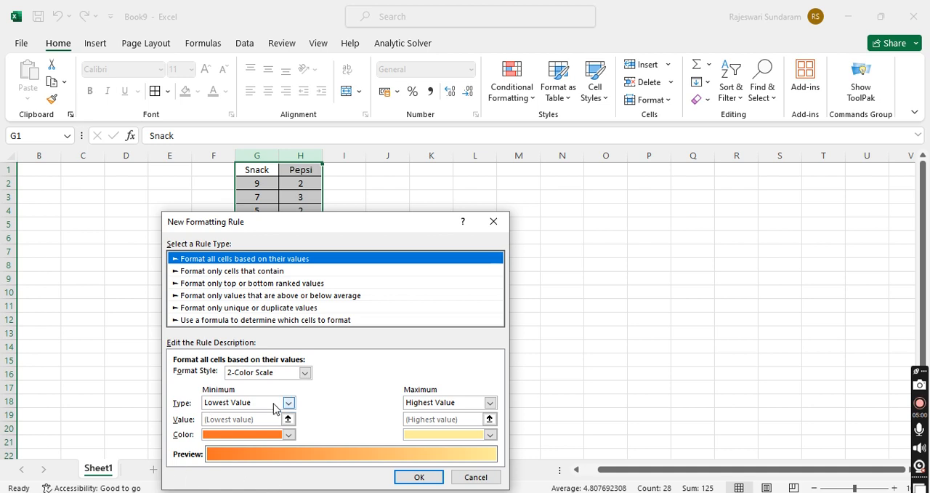
pyautogui.click(436, 476)
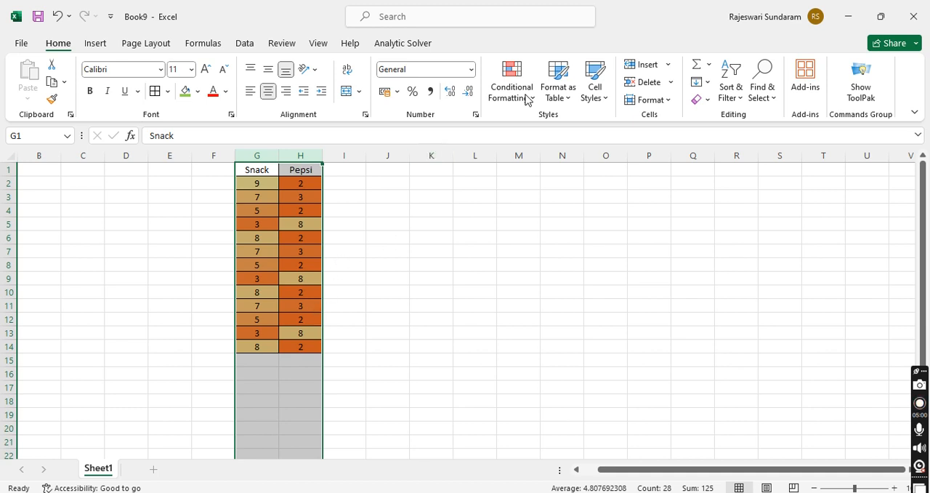
pyautogui.click(511, 89)
pyautogui.click(753, 311)
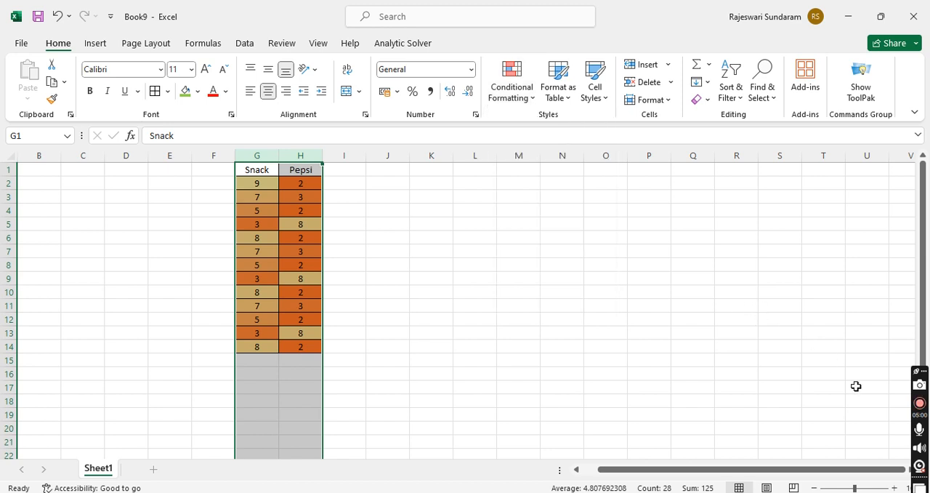